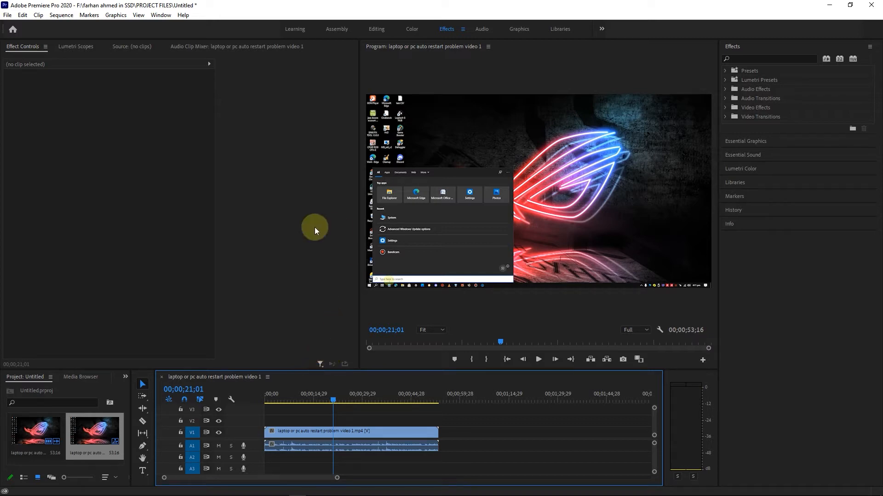
pyautogui.hotkey('ctrl', 'alt', 'd')
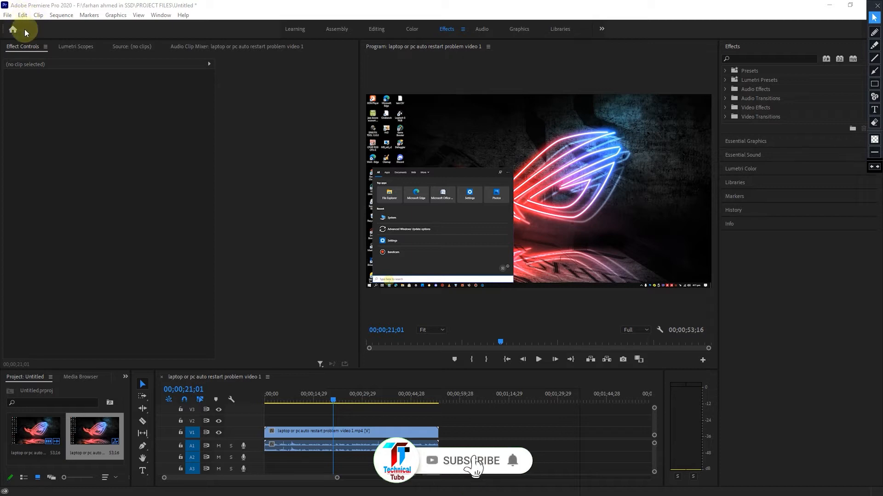
pyautogui.press('r')
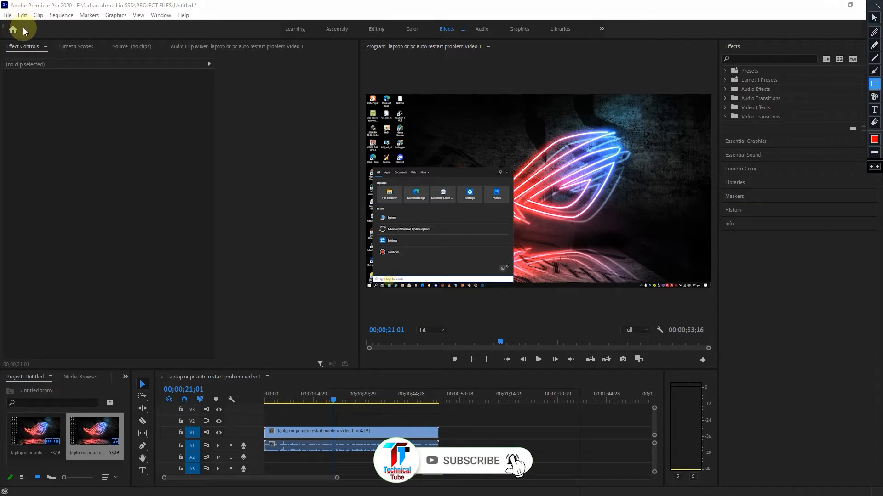
pyautogui.moveTo(11, 8); pyautogui.dragTo(46, 27)
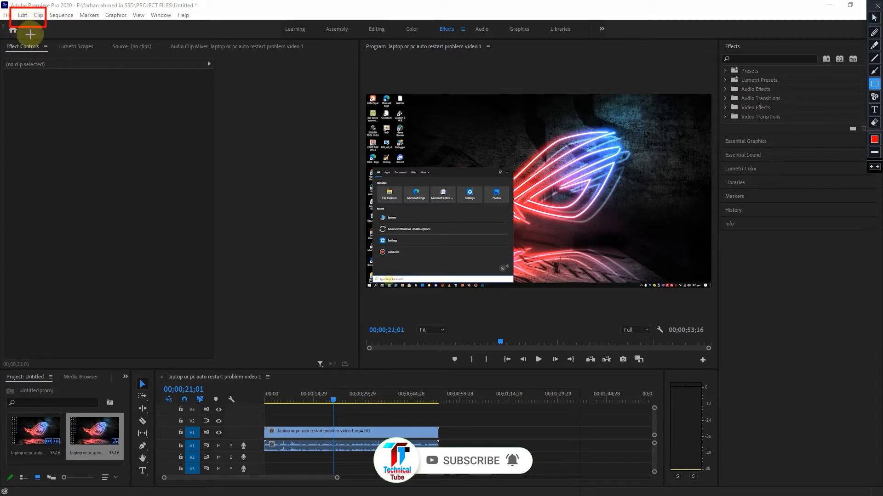
pyautogui.hotkey('ctrl', 'z')
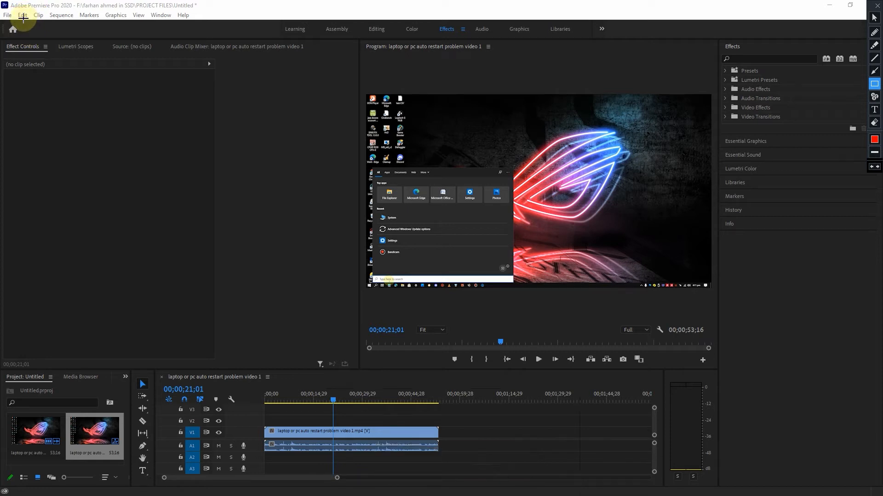
pyautogui.press('Escape')
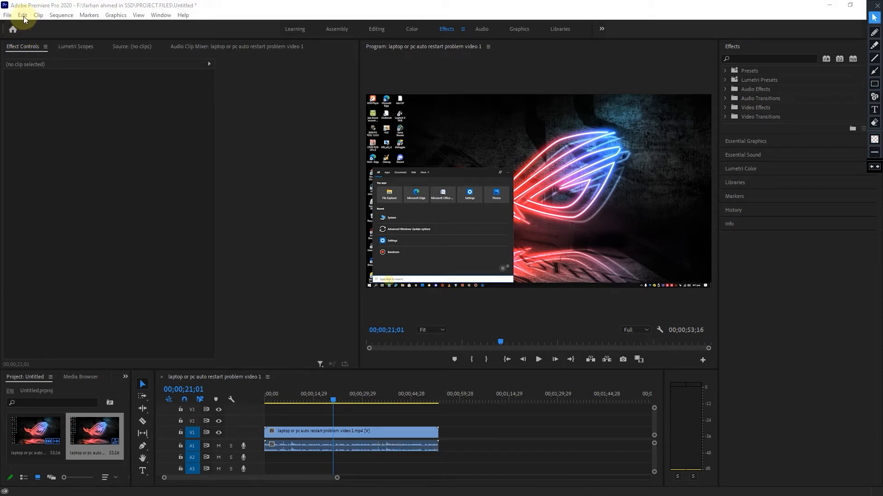
# Send the entire sequence to Adobe Audition with the default transfer settings, overwriting the existing directory
pyautogui.click(22, 15)
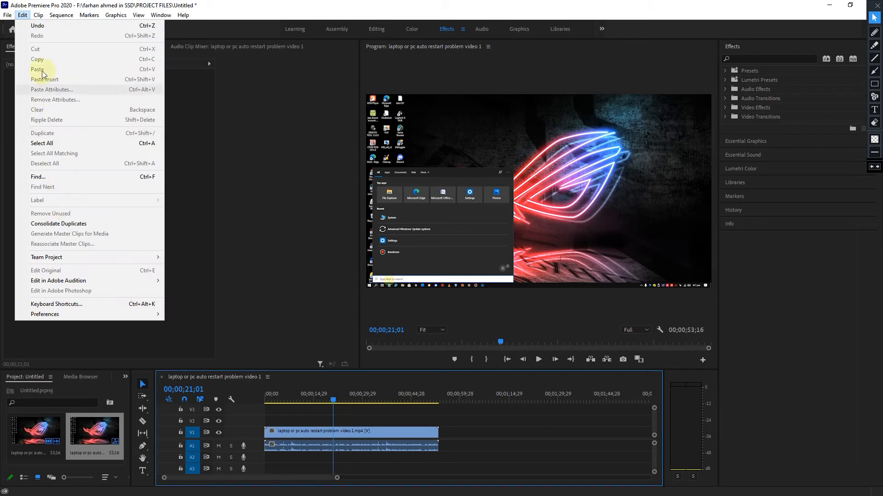
pyautogui.moveTo(72, 282)
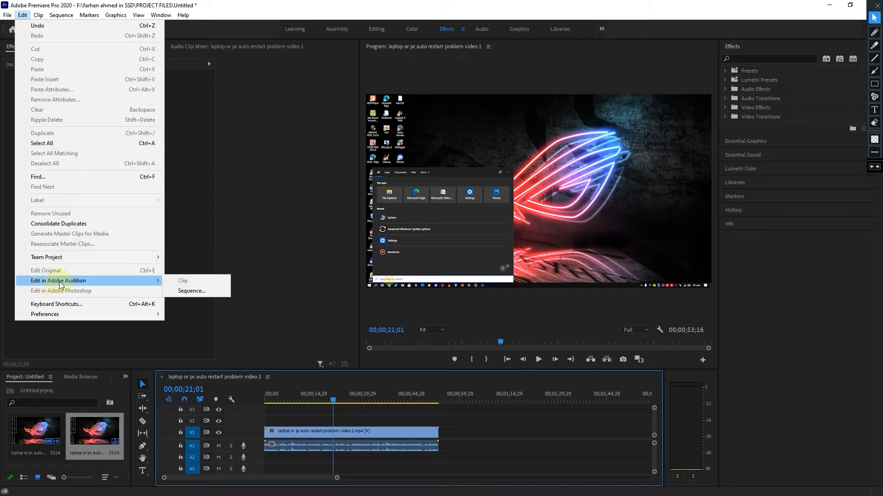
pyautogui.click(180, 291)
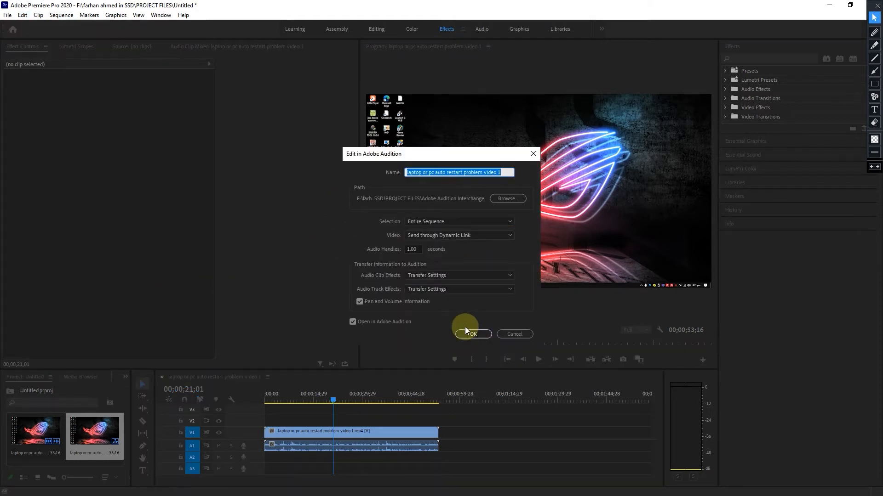
pyautogui.click(479, 334)
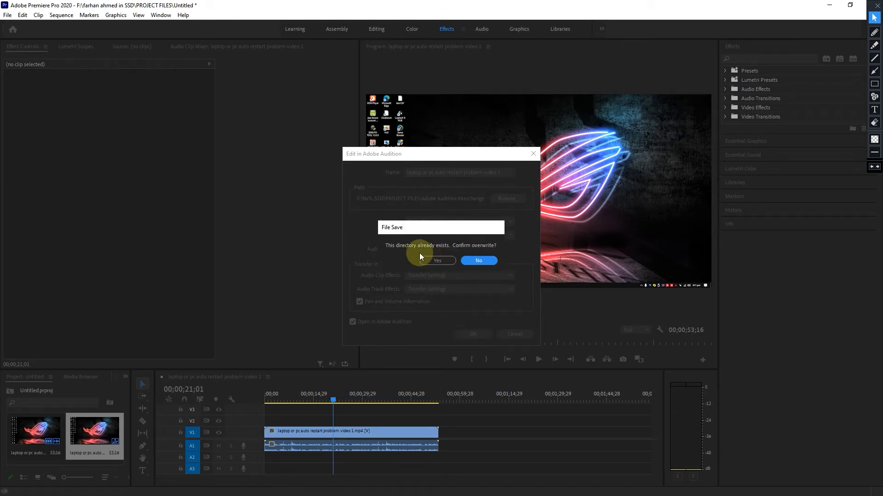
pyautogui.click(438, 261)
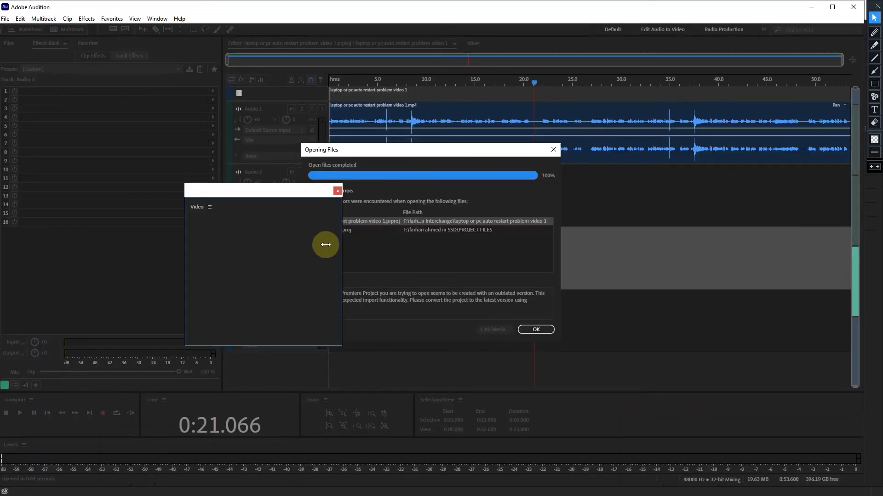
# Close the floating Video window, dismiss the file-opening report, and open the Audio 1 clip in the waveform editor
pyautogui.click(337, 189)
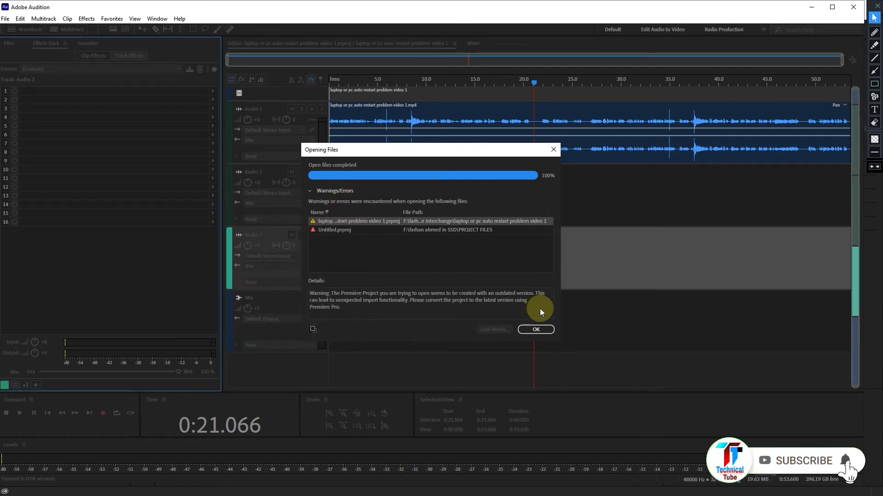
pyautogui.click(540, 328)
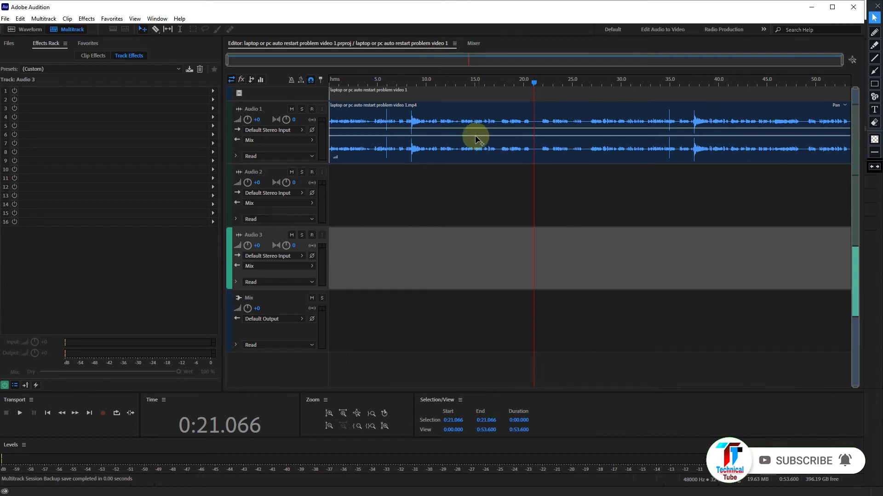
pyautogui.click(476, 137)
pyautogui.doubleClick(455, 142)
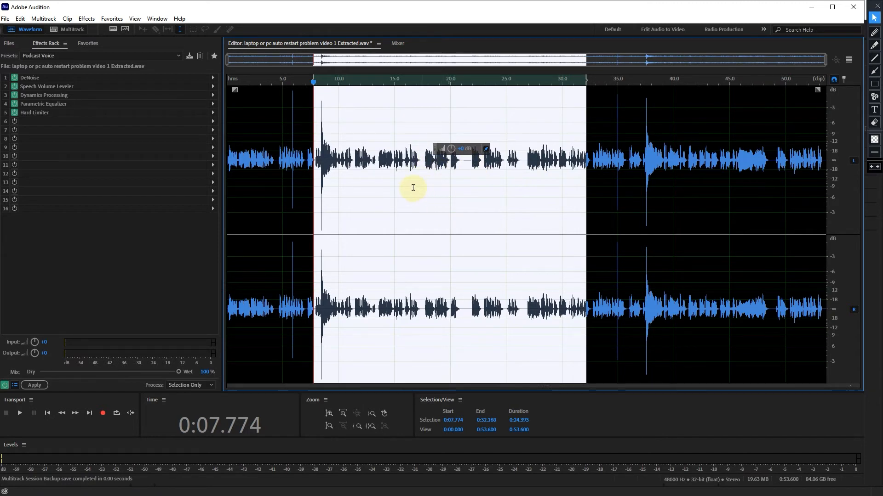
# Apply the Podcast Voice effects rack preset to the selected range of the waveform
pyautogui.click(163, 54)
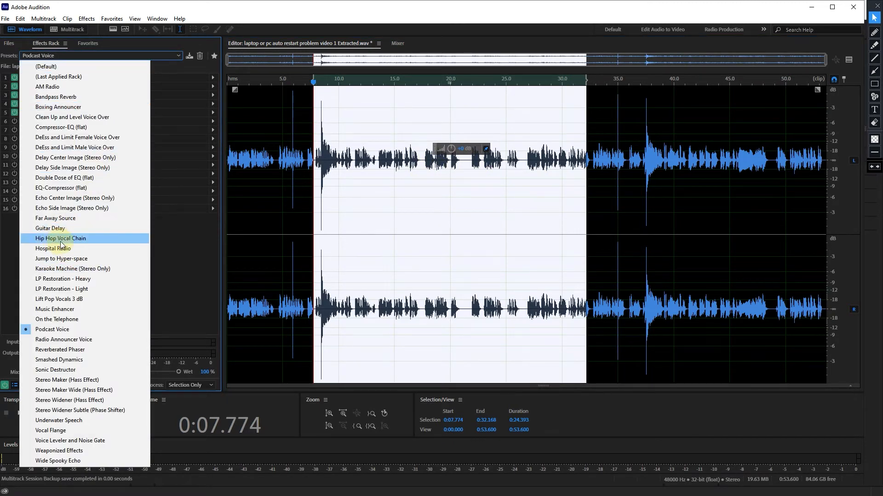
pyautogui.click(69, 330)
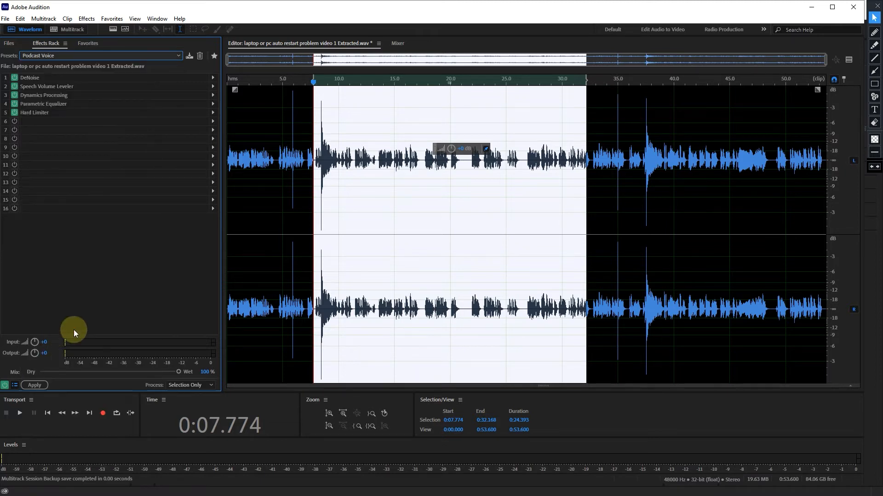
pyautogui.click(34, 385)
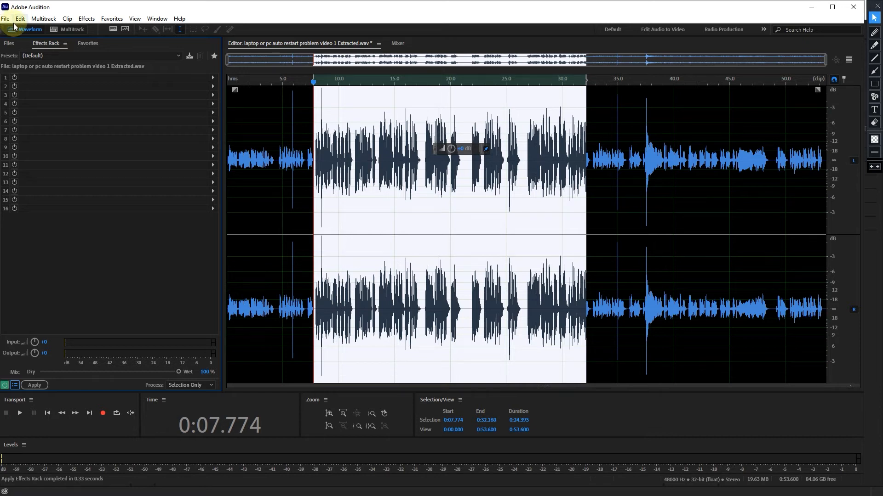
pyautogui.hotkey('ctrl', '5')
pyautogui.moveTo(1, 11); pyautogui.dragTo(9, 20)
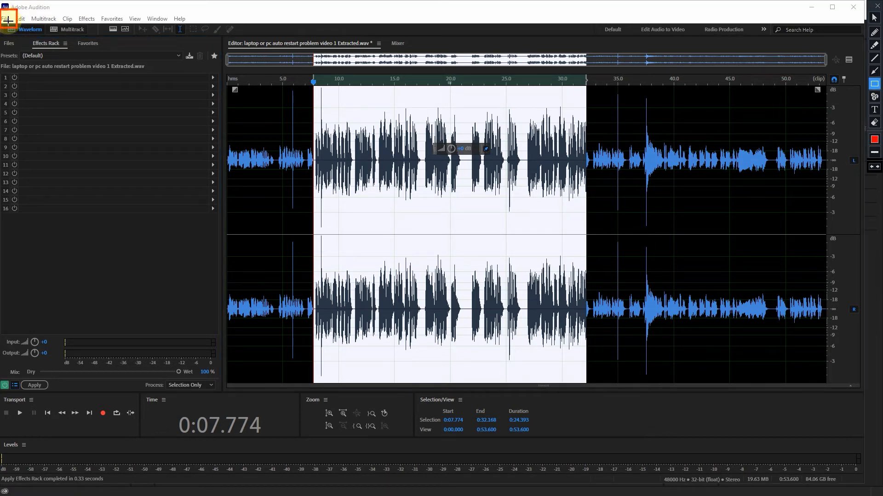
pyautogui.hotkey('ctrl', 'z')
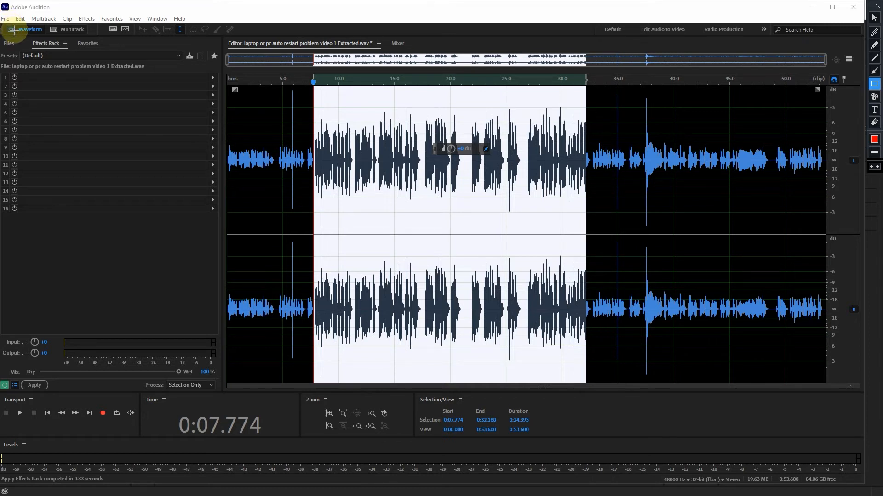
pyautogui.hotkey('ctrl', '1')
# Save the processed audio to the Desktop as a Wave PCM file named fsdfsdfsdf
pyautogui.click(5, 18)
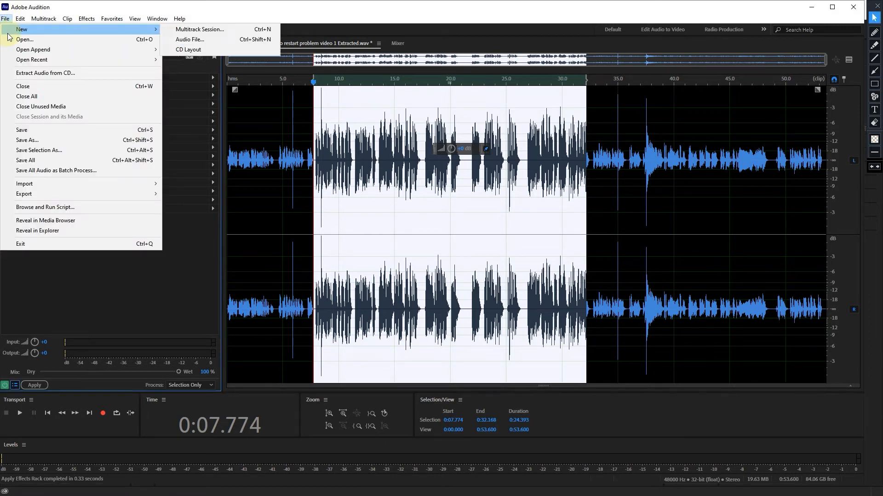
pyautogui.moveTo(29, 192)
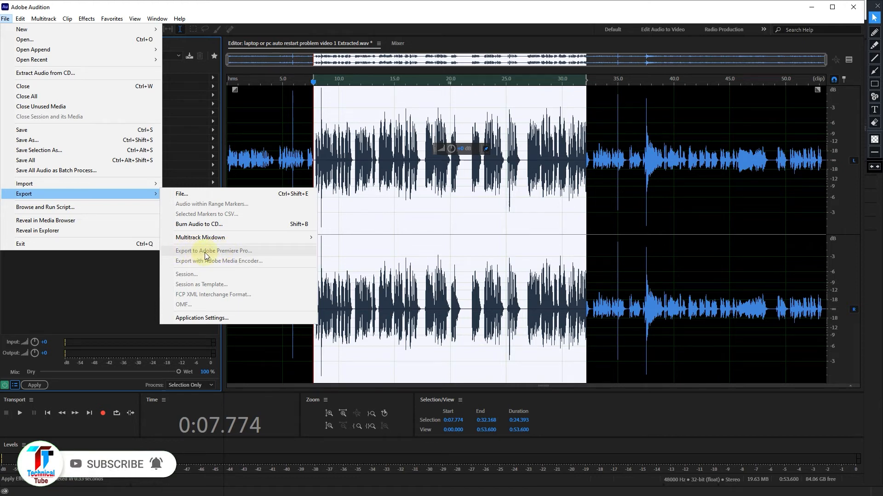
pyautogui.moveTo(240, 243)
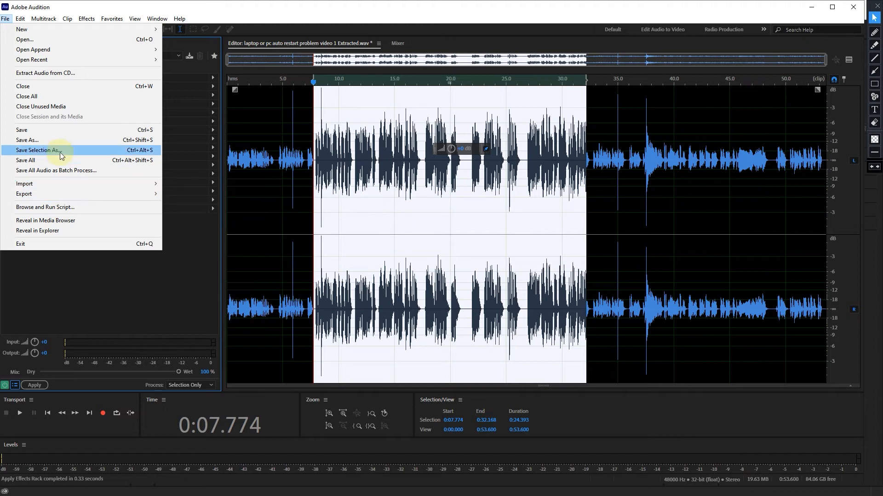
pyautogui.click(23, 143)
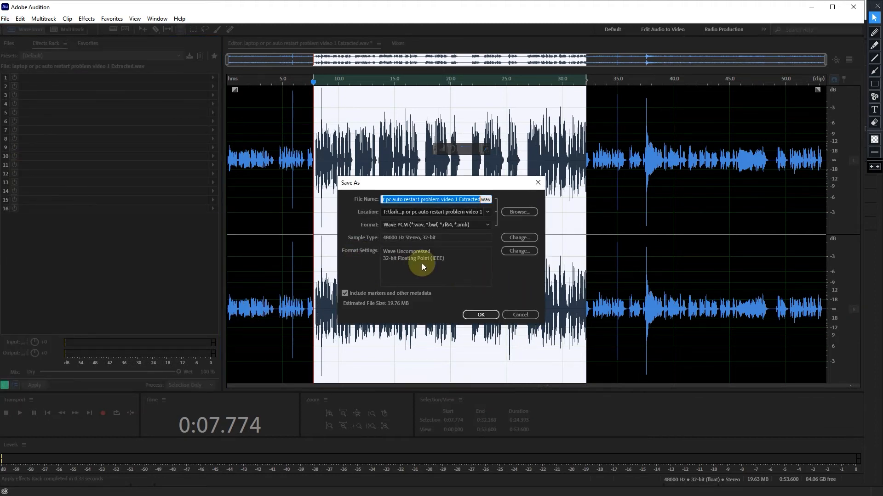
pyautogui.click(516, 215)
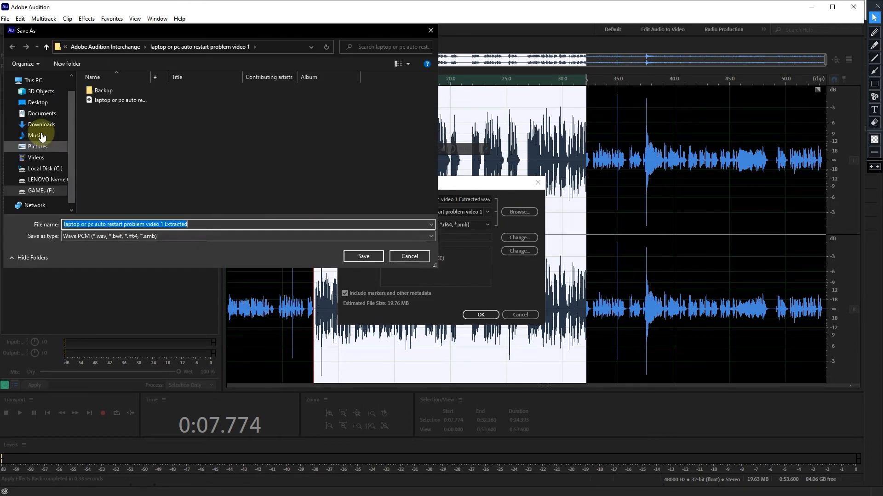
pyautogui.click(39, 102)
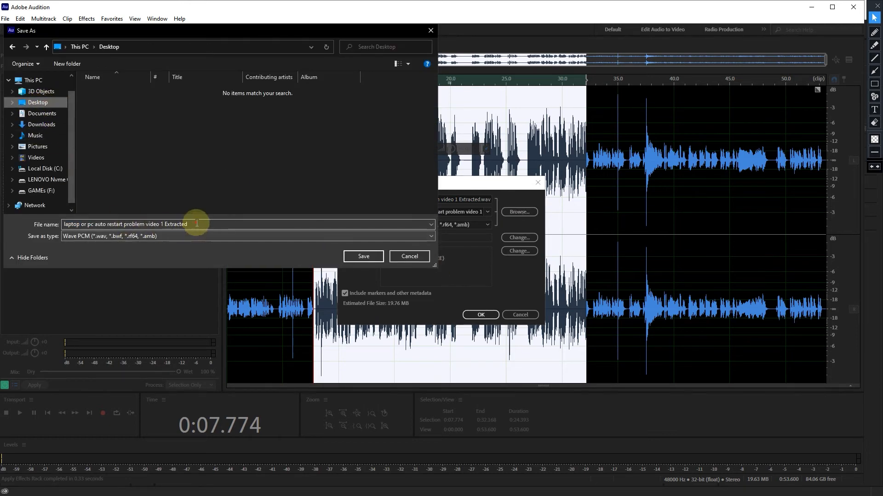
pyautogui.hotkey('ctrl', 'a')
pyautogui.write('fsdfsdfsdf')
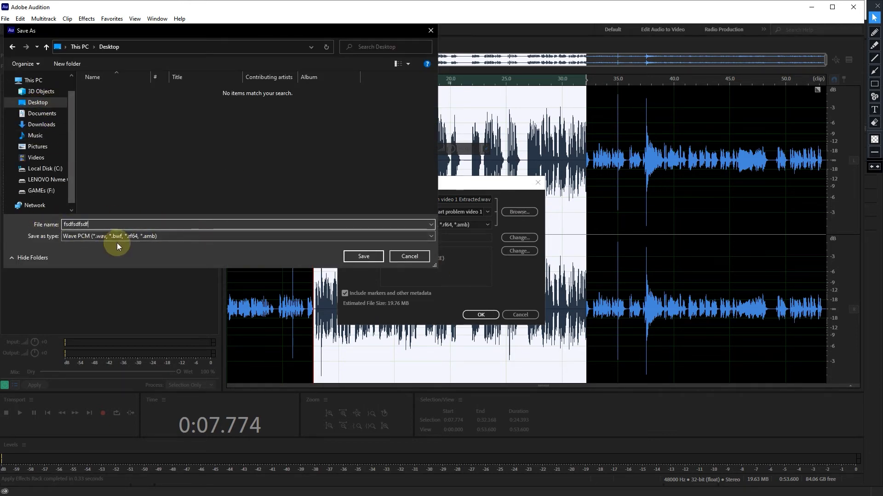
pyautogui.click(354, 257)
pyautogui.click(480, 315)
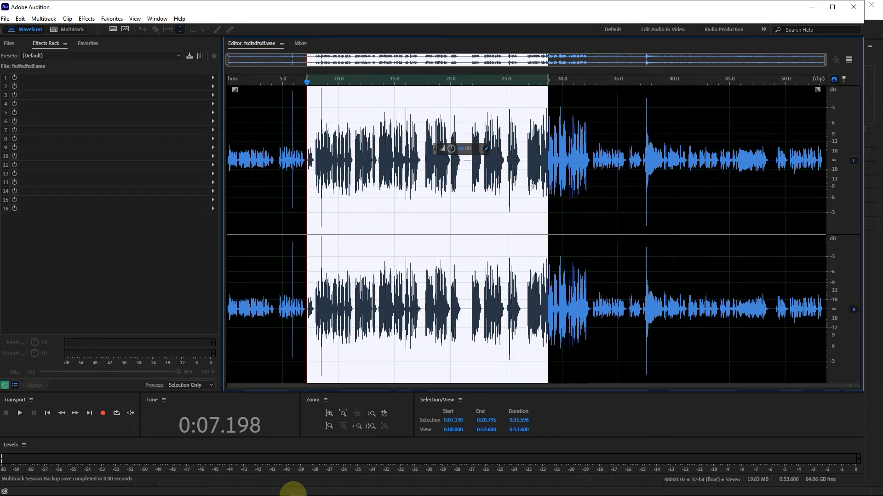
# Switch to Premiere Pro and import the fsdfsdfsdf audio file from the Desktop into the project
pyautogui.click(314, 490)
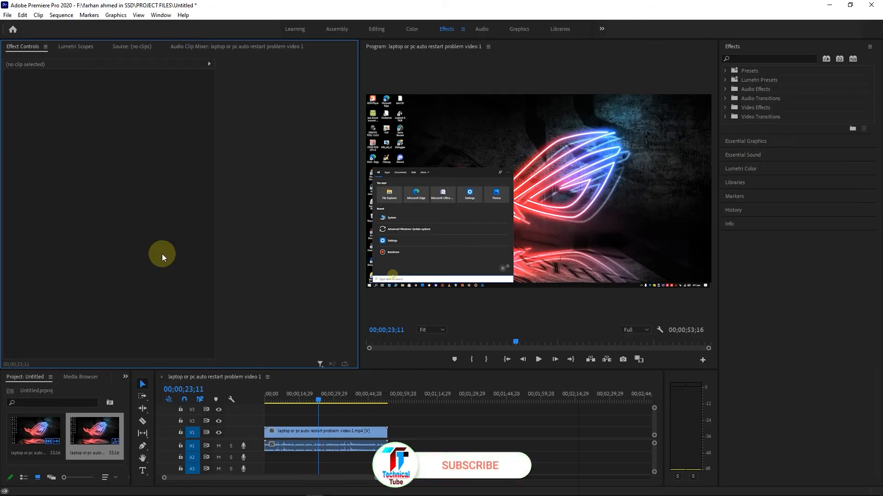
pyautogui.rightClick(60, 462)
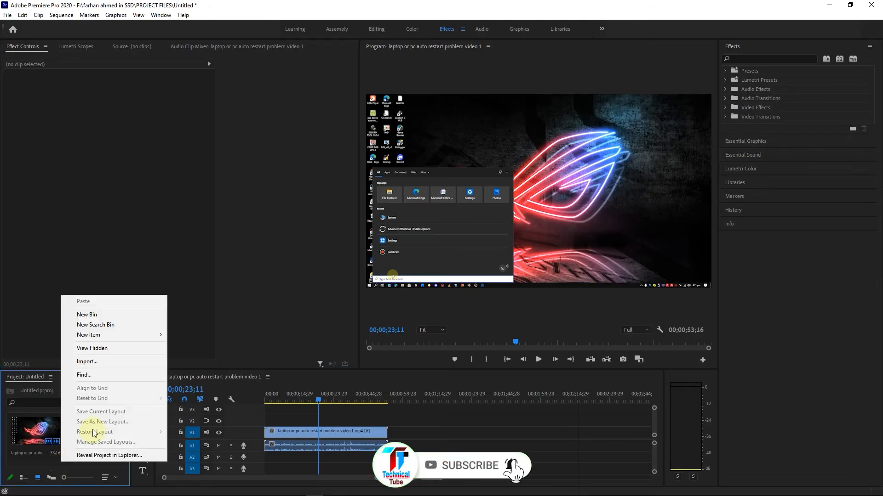
pyautogui.click(46, 460)
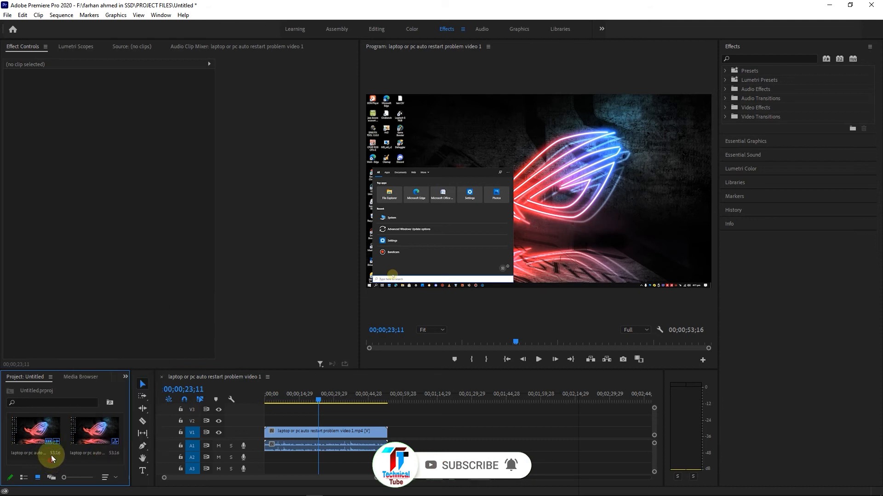
pyautogui.click(7, 15)
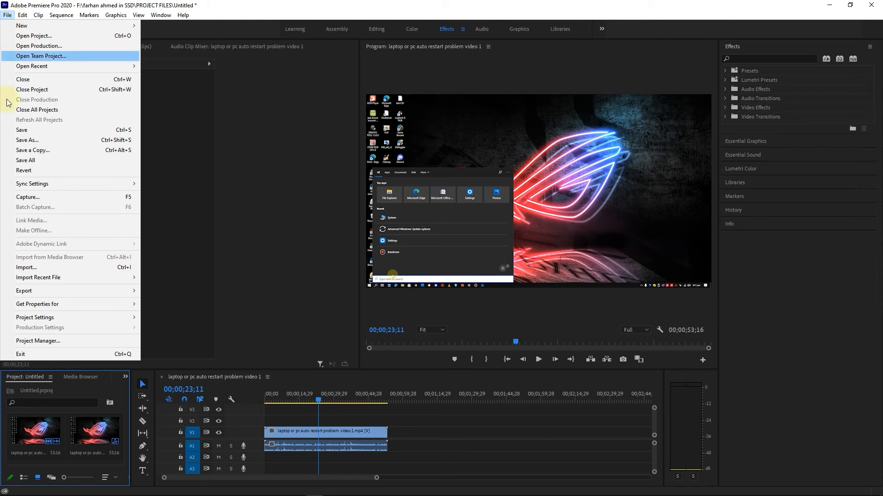
pyautogui.click(30, 270)
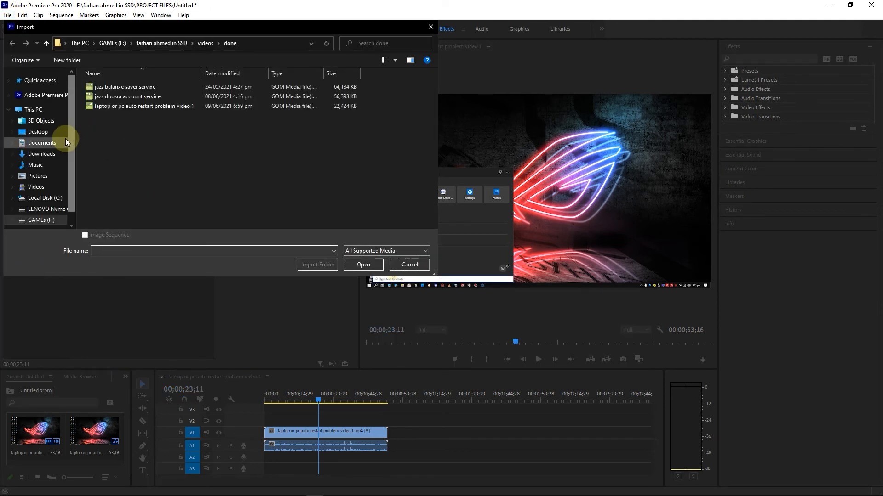
pyautogui.click(41, 121)
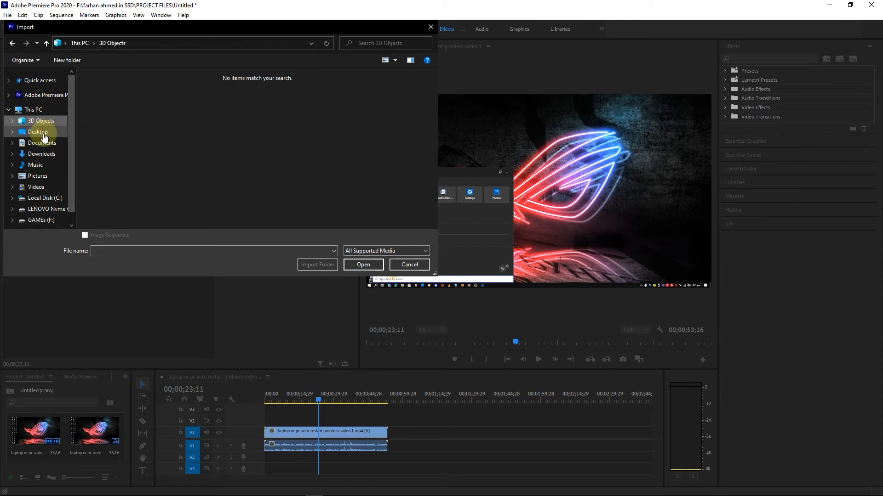
pyautogui.click(42, 133)
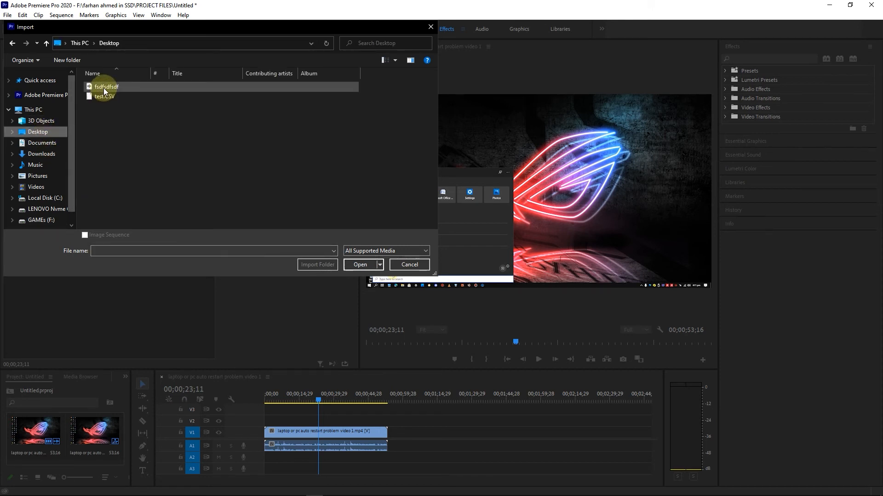
pyautogui.doubleClick(104, 87)
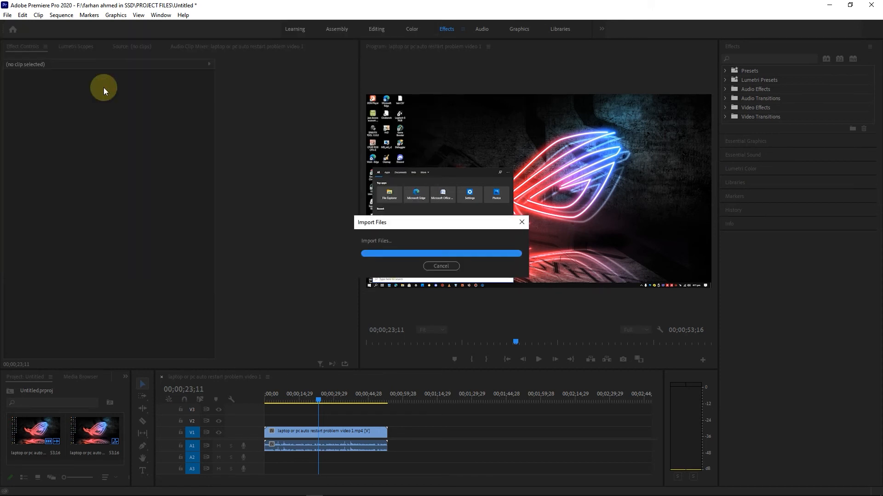
pyautogui.click(75, 339)
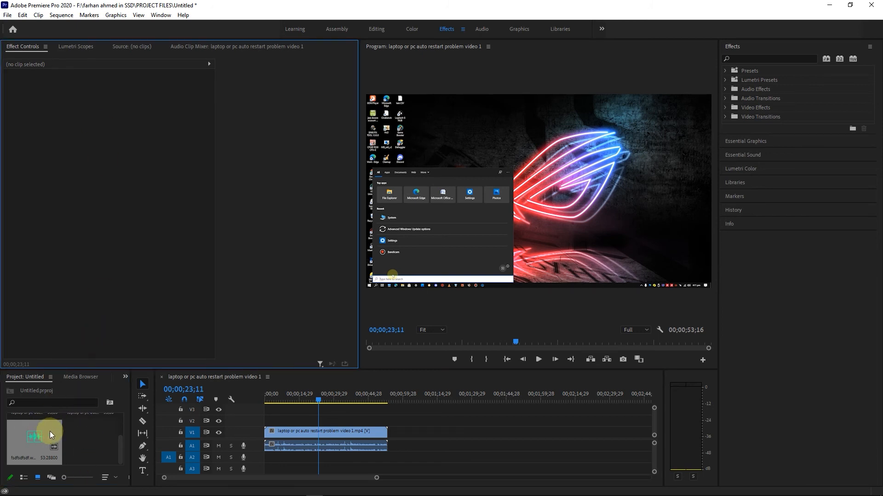
# Place the fsdfsdfsdf audio file on track A3 at the start of the sequence, beneath the original clip
pyautogui.moveTo(34, 436); pyautogui.dragTo(271, 463)
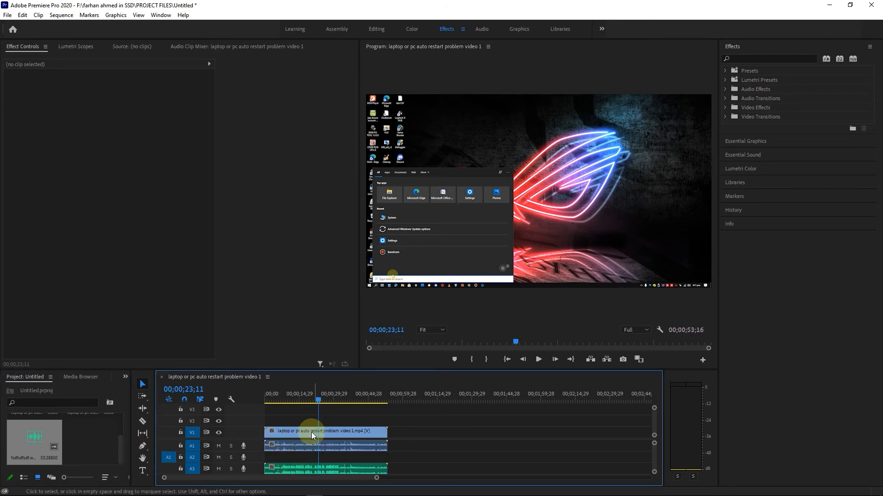
pyautogui.click(303, 445)
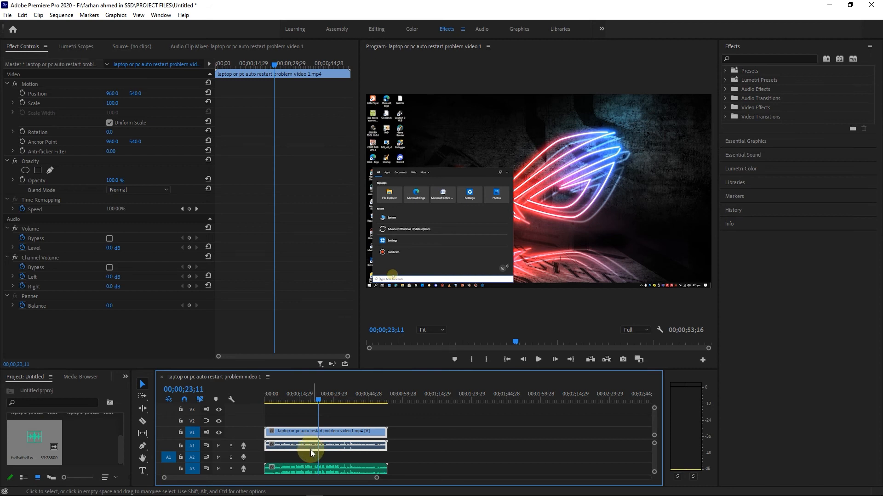
pyautogui.click(319, 467)
# Unlink the original video clip on V1 from its audio on A1
pyautogui.click(307, 443)
pyautogui.rightClick(305, 430)
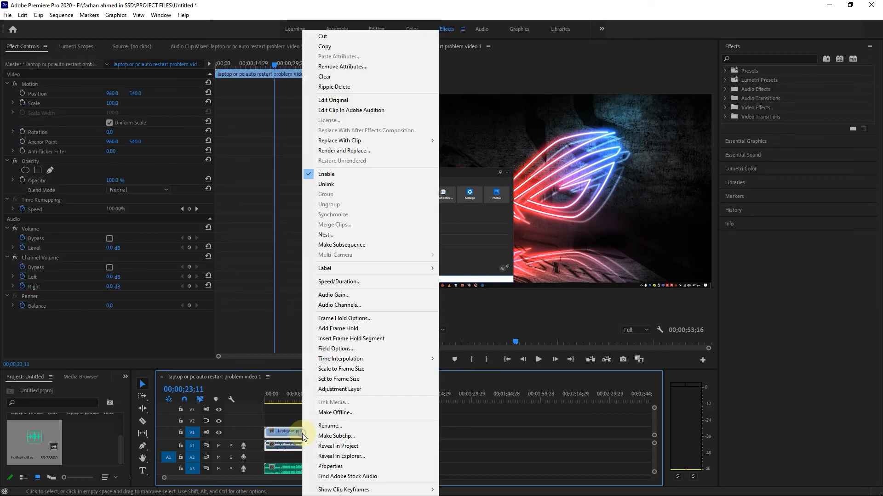
pyautogui.click(328, 185)
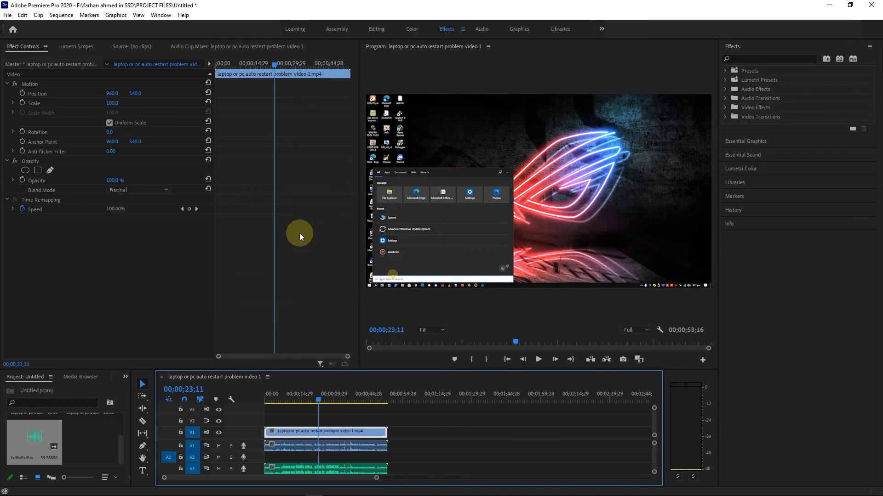
# Delete the original audio from track A1 and move the fsdfsdfsdf audio from A3 up to A1, aligned with the sequence start
pyautogui.click(302, 445)
pyautogui.click(304, 433)
pyautogui.click(302, 447)
pyautogui.press('Delete')
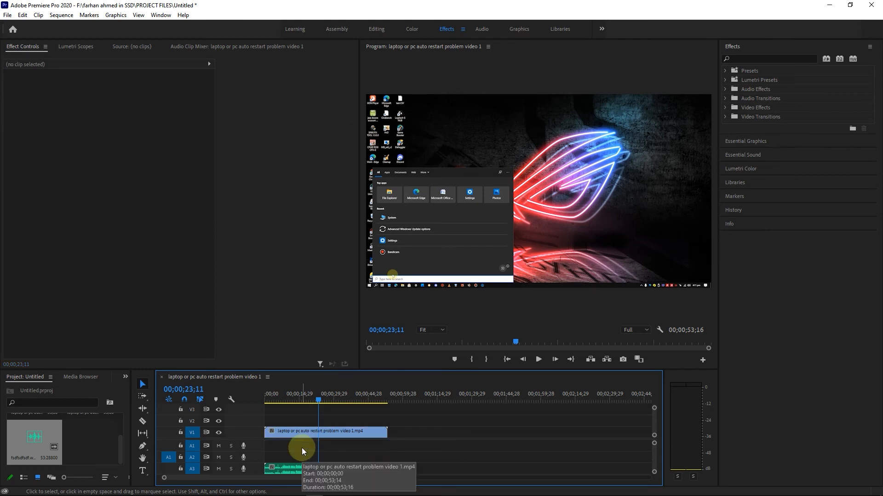
pyautogui.moveTo(297, 464); pyautogui.dragTo(294, 443)
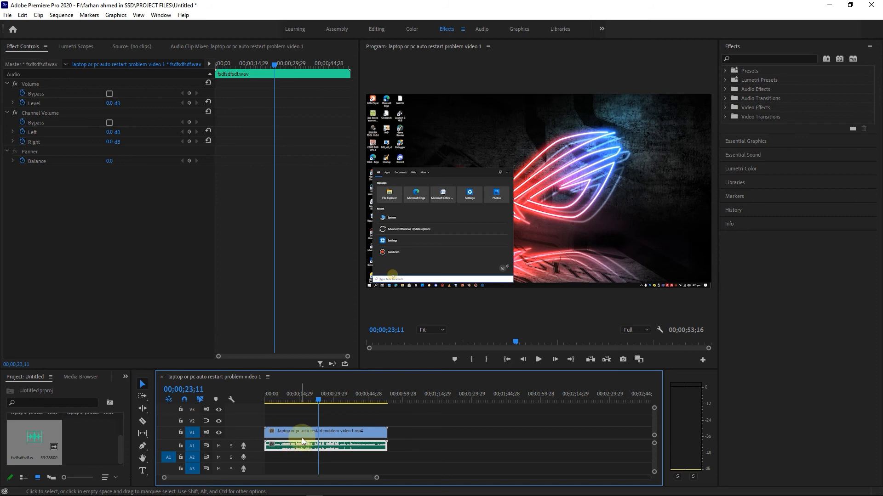